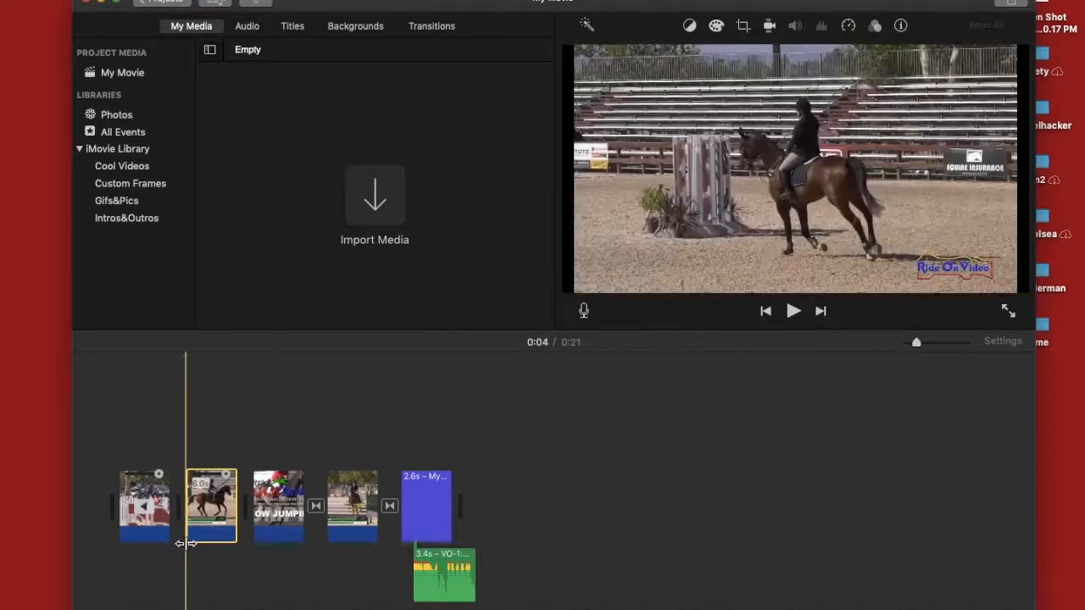
Select the second timeline clip at about 0:08 and review the modification and speed options available for it
left_click(209, 554)
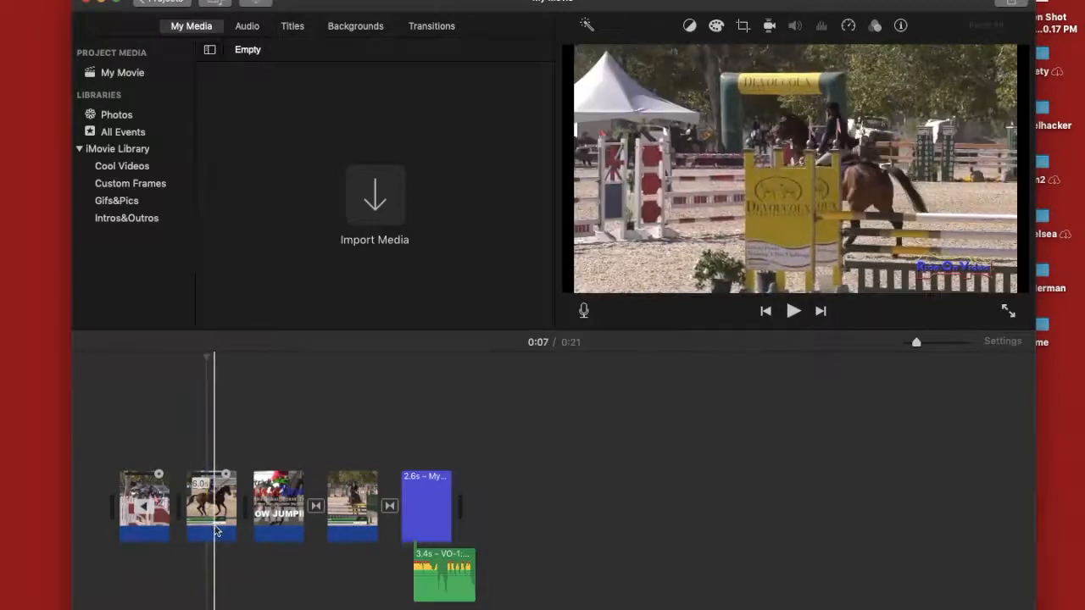
left_click(212, 508)
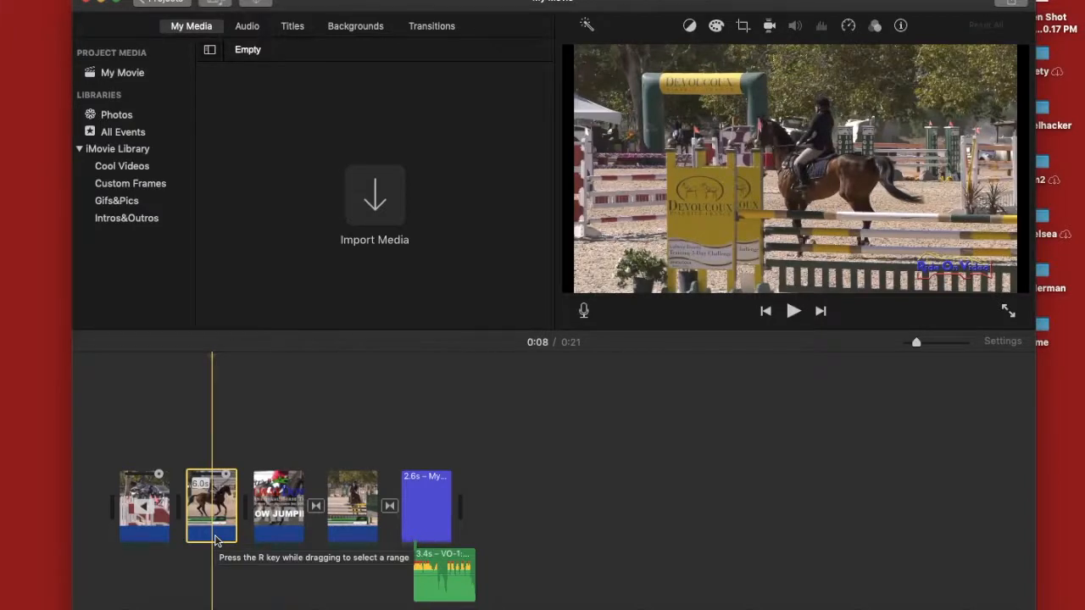
left_click(214, 540)
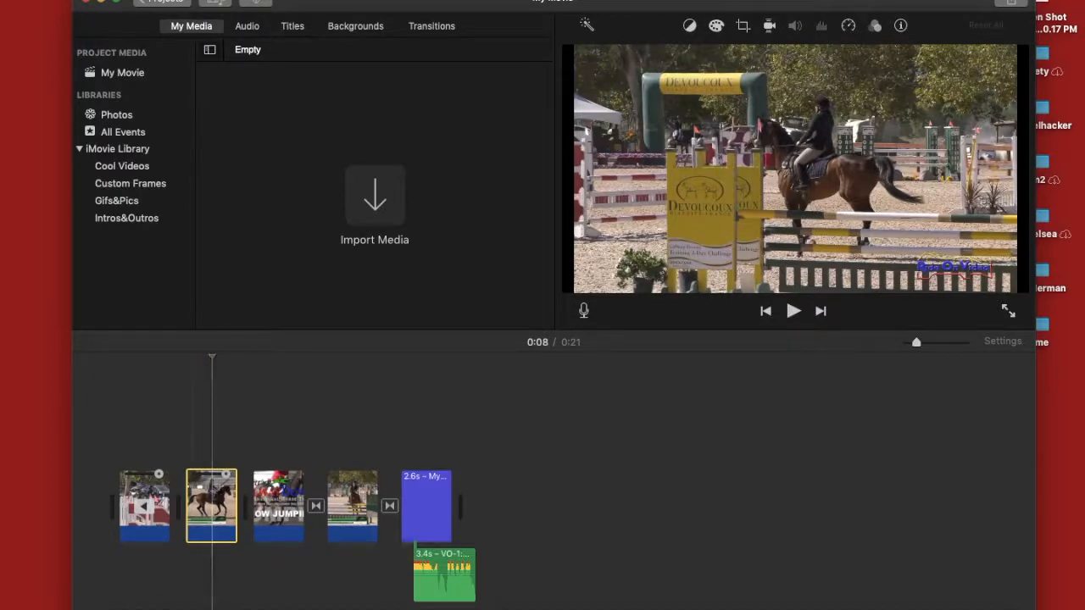
left_click(206, 0)
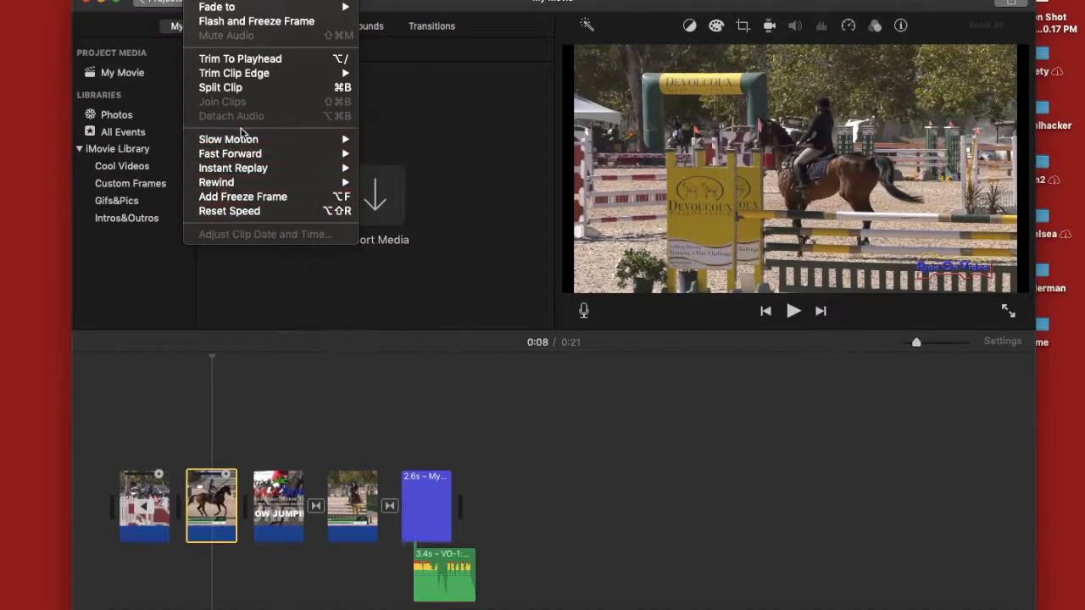
mouse_move(248, 141)
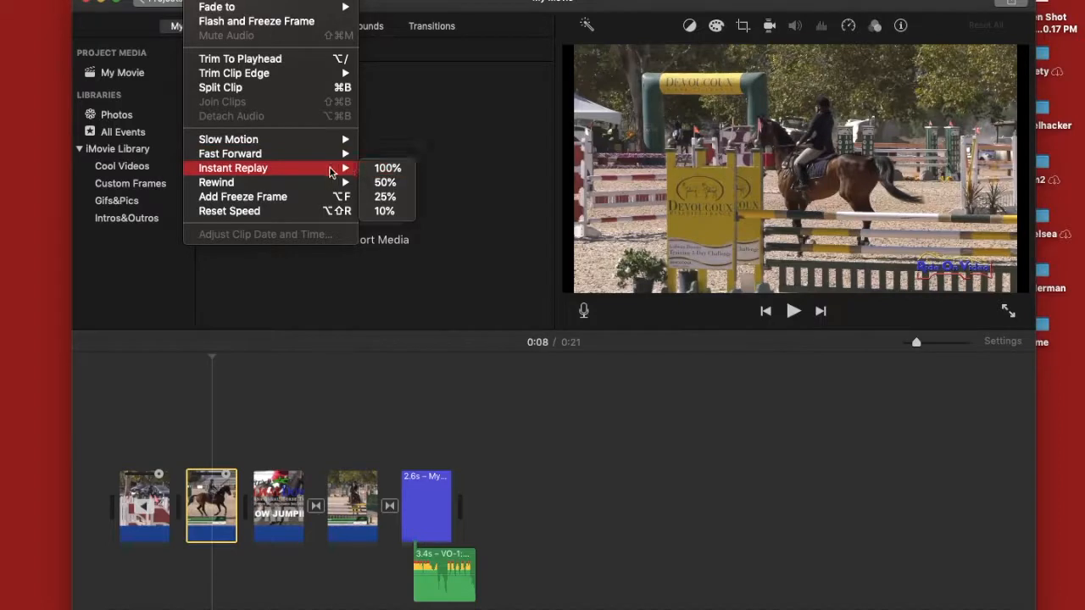
mouse_move(306, 188)
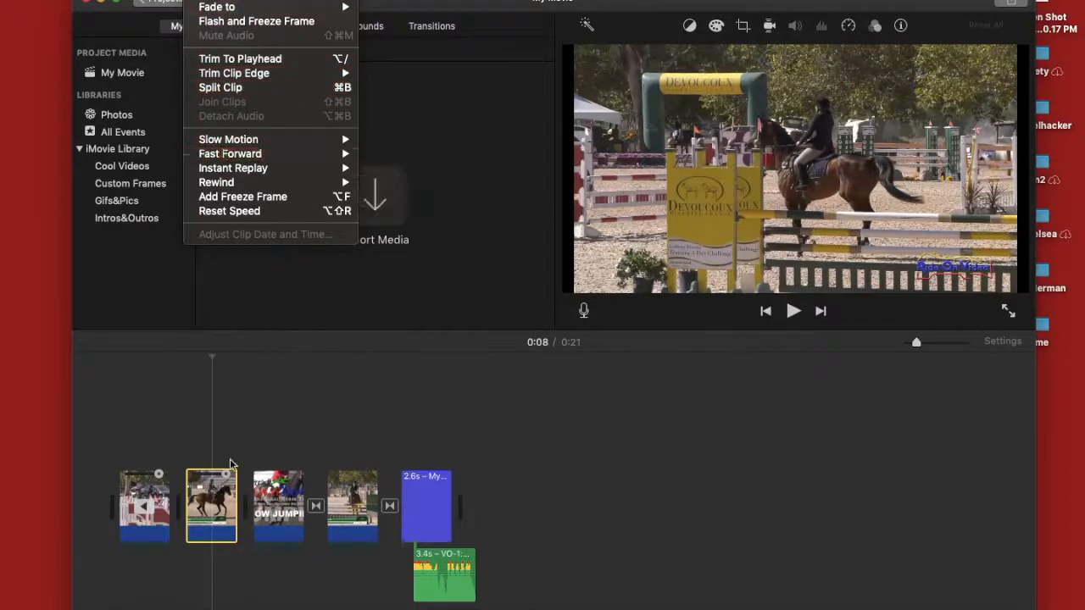
left_click(211, 506)
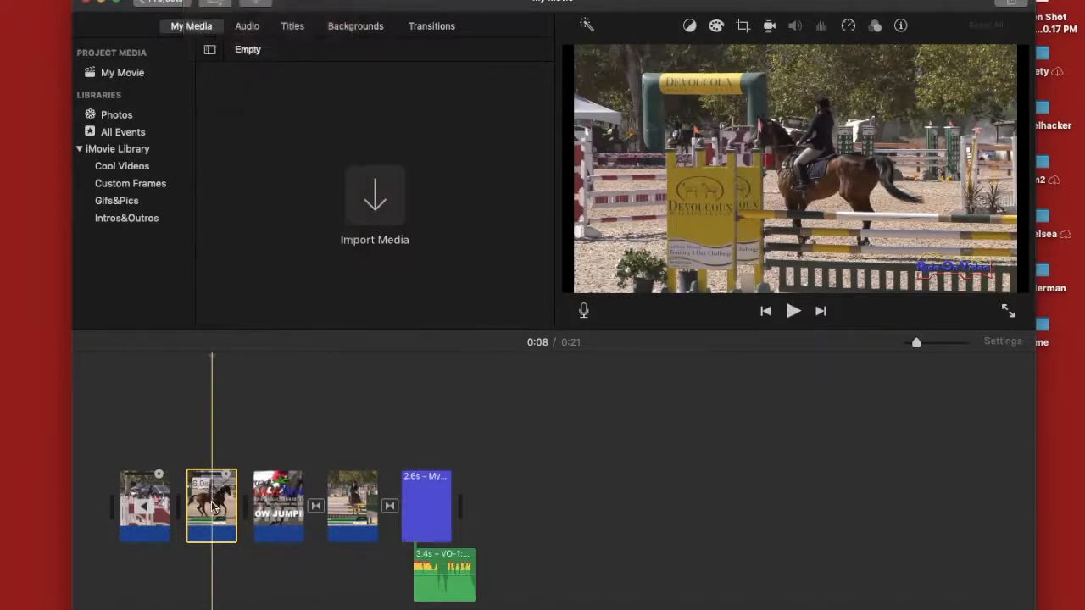
right_click(217, 491)
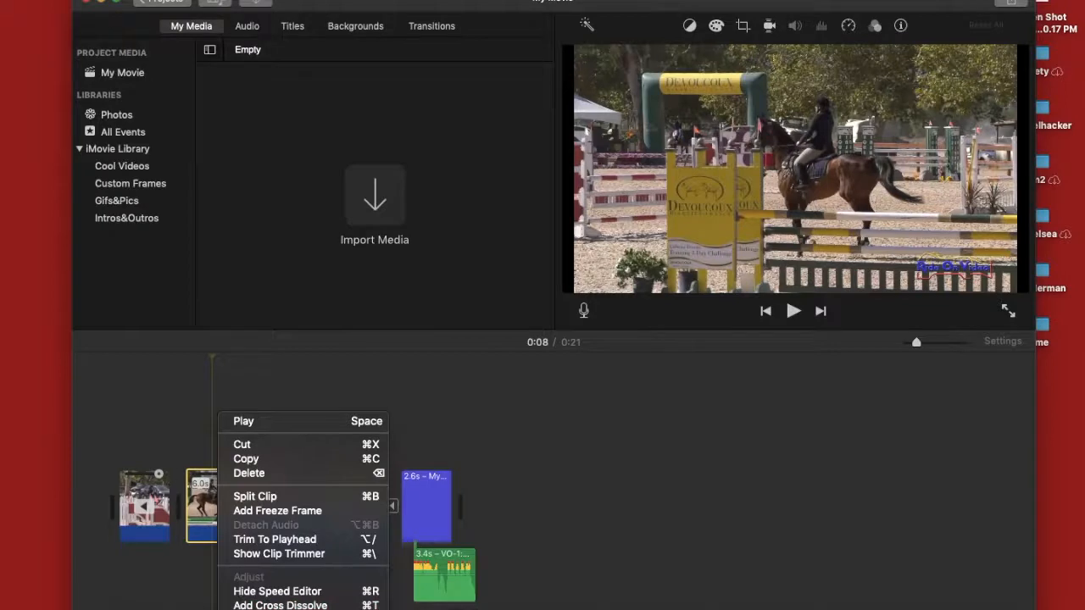
left_click(215, 511)
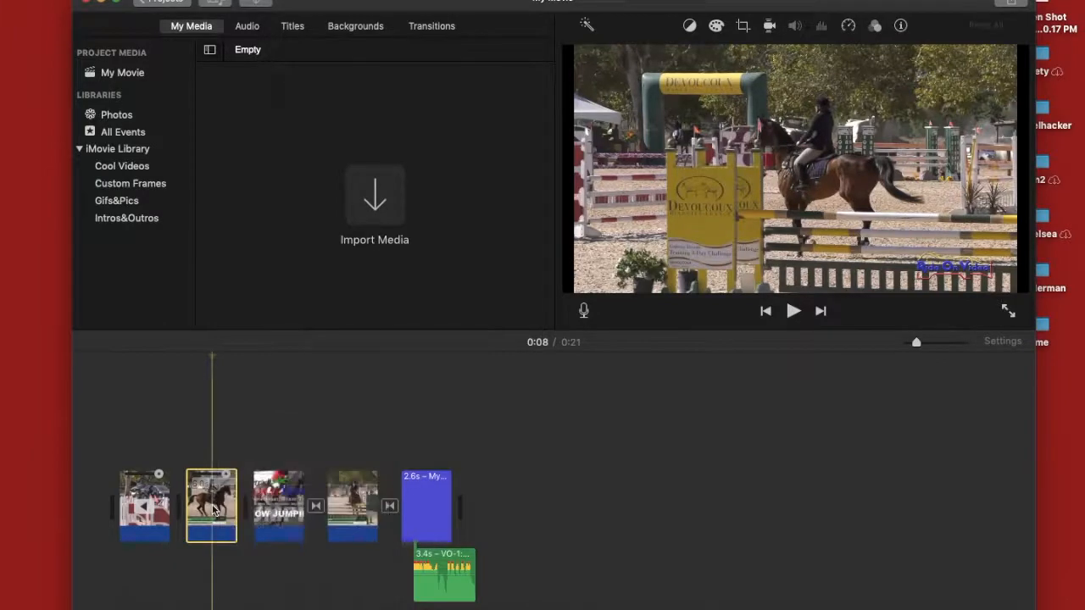
Add an instant replay at 25% speed to the second clip and play it back from the clip's start
left_click(212, 0)
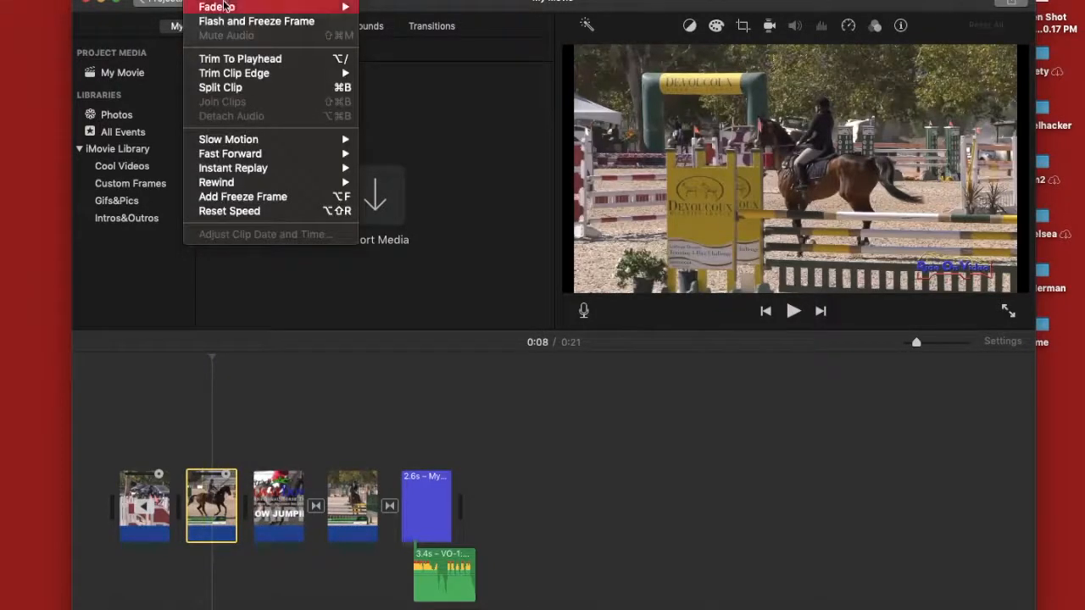
mouse_move(225, 10)
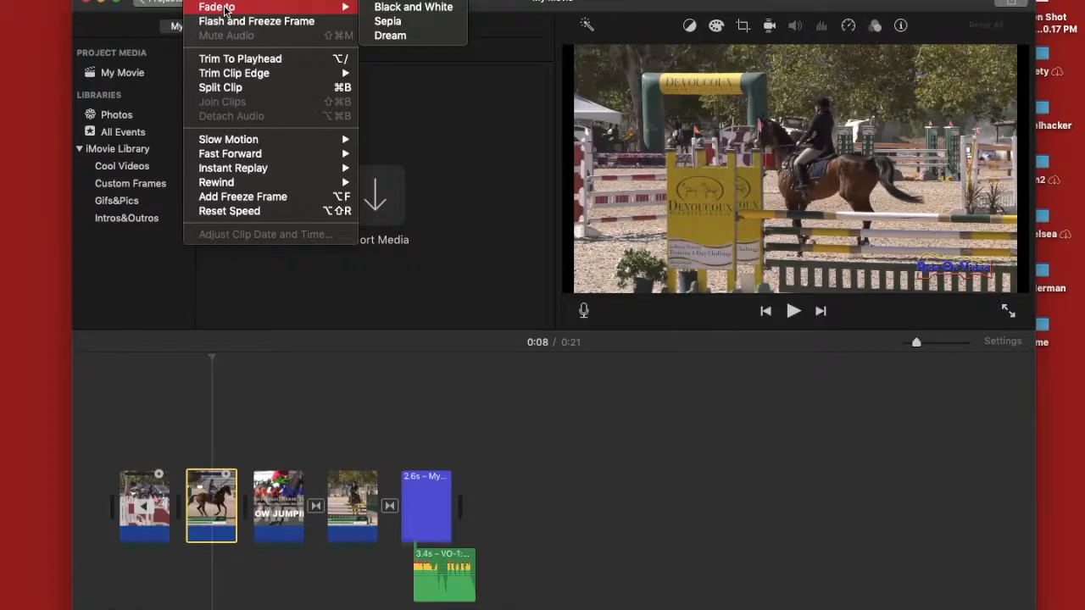
mouse_move(241, 170)
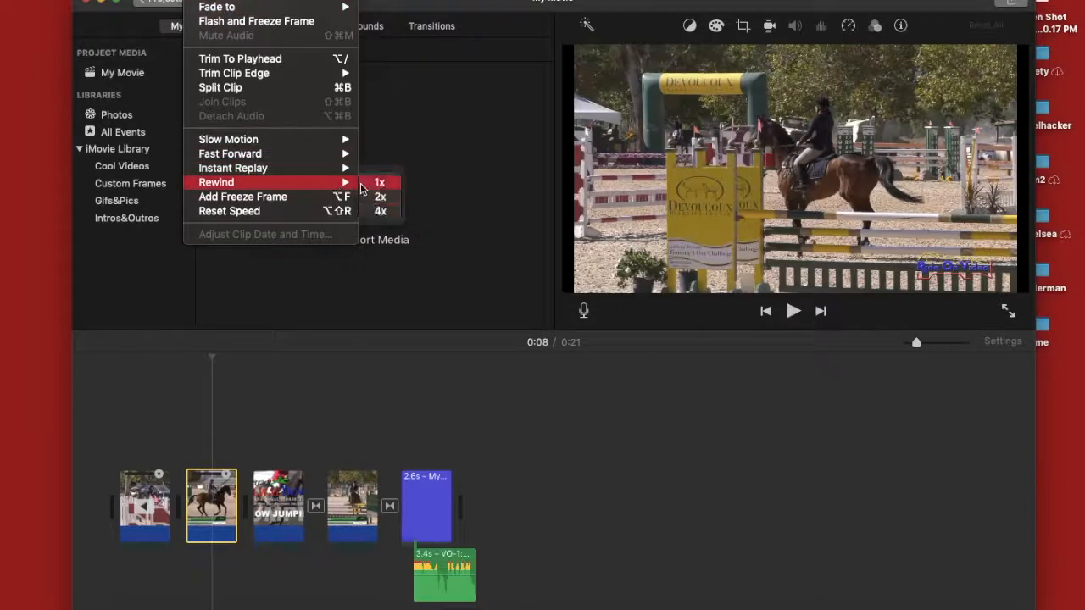
left_click(384, 197)
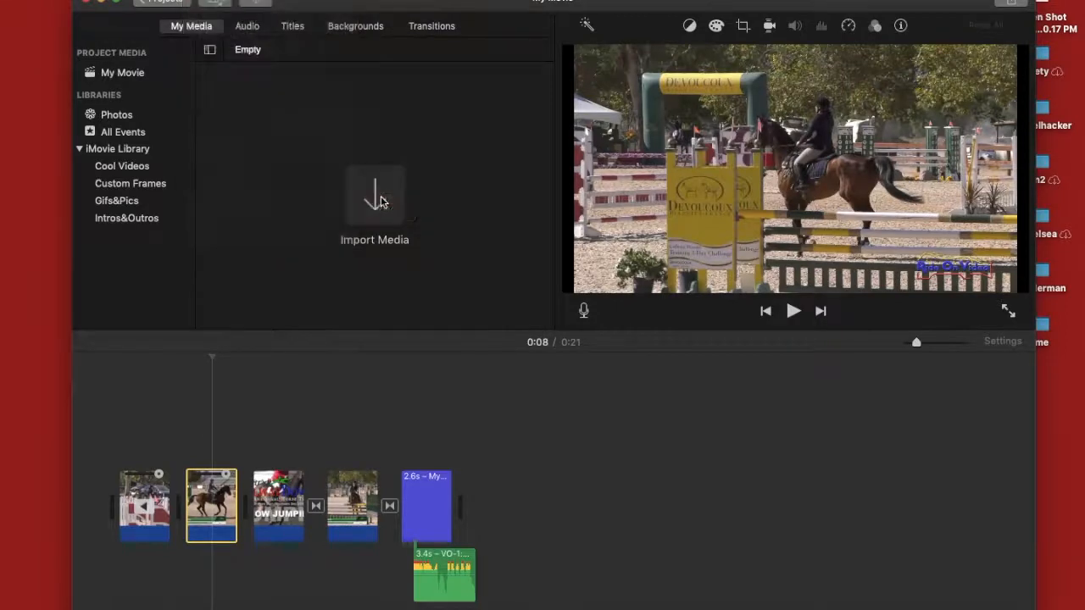
left_click(186, 585)
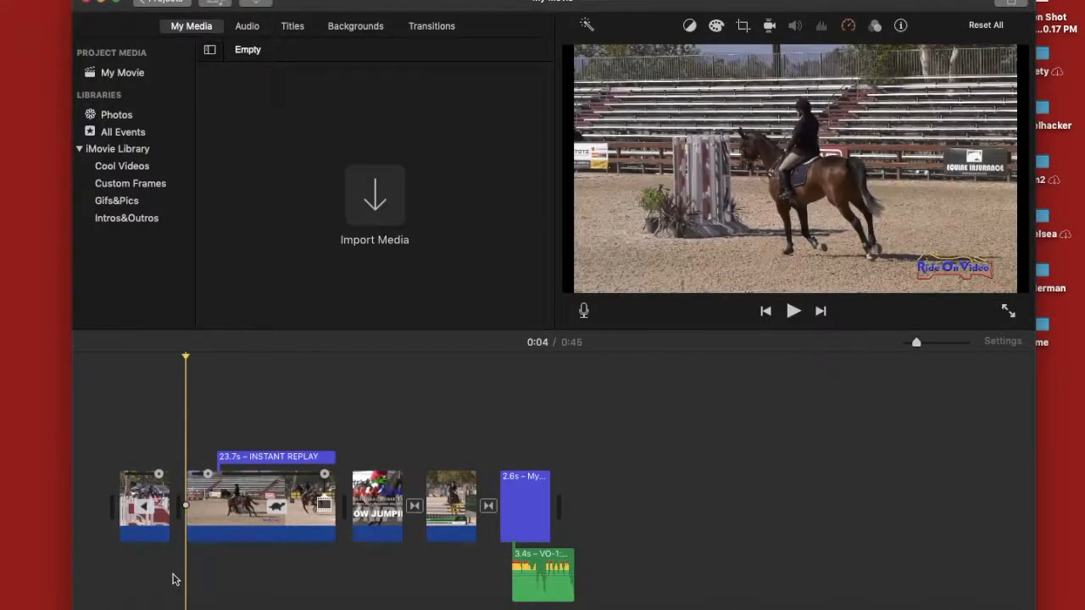
key("space")
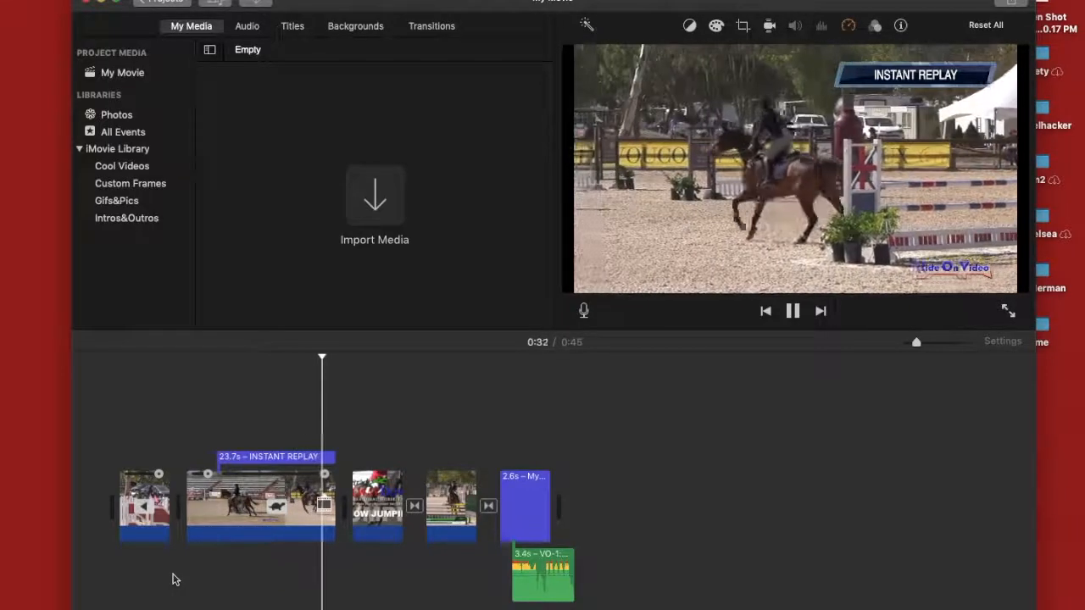
Split the instant replay clip at about 0:11, near the start of its replay title
left_click(238, 496)
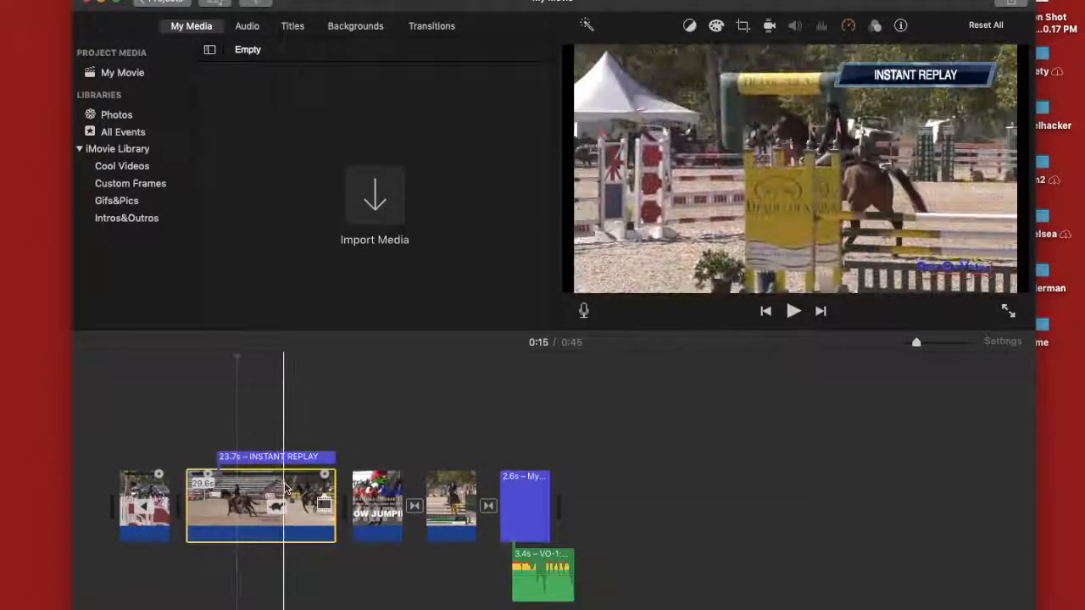
left_click(222, 496)
right_click(223, 496)
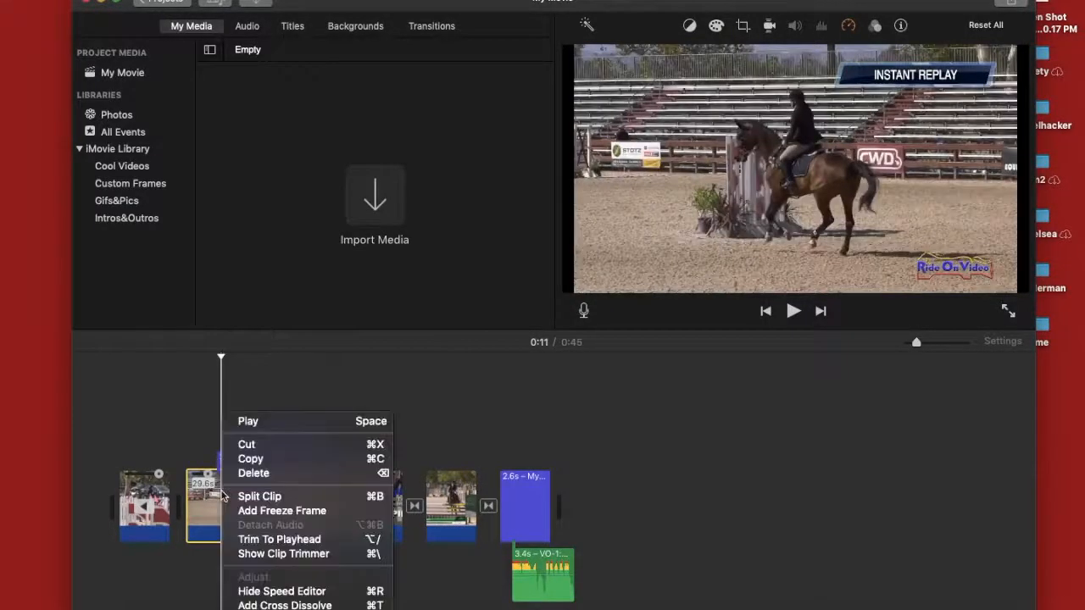
left_click(248, 495)
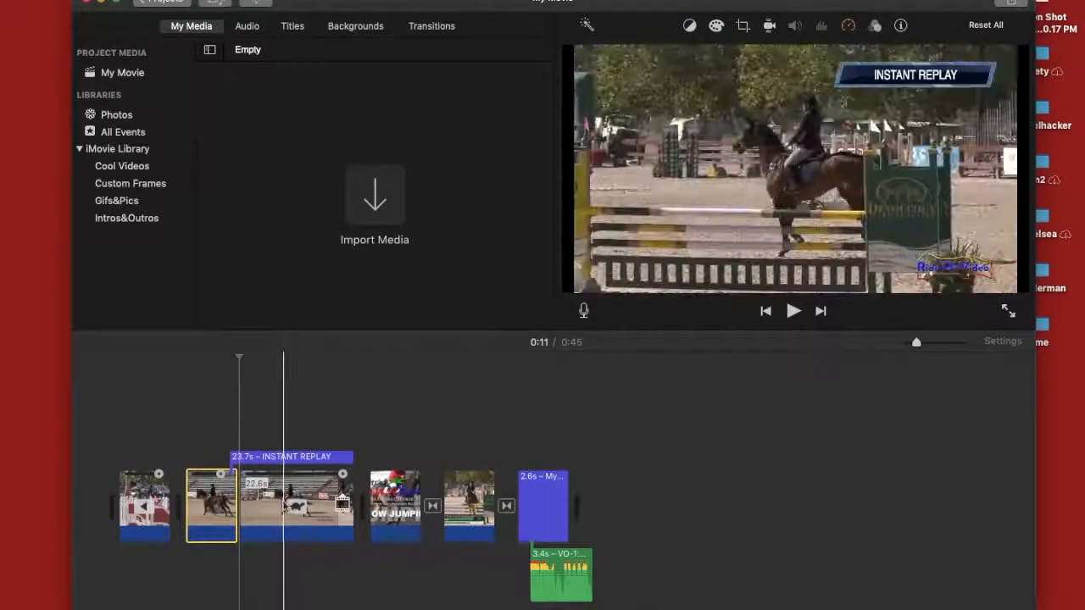
Trim the start of the slow-motion replay segment to about 10 s and shorten the INSTANT REPLAY title to 11.2 s, ending with that segment
left_click(307, 509)
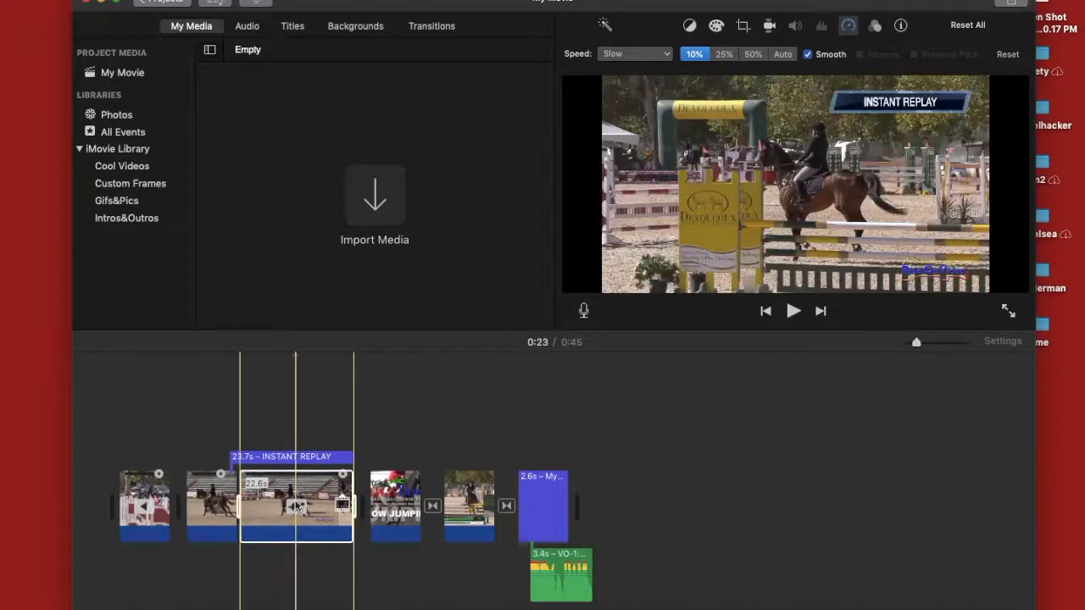
left_click_drag(240, 506, 302, 503)
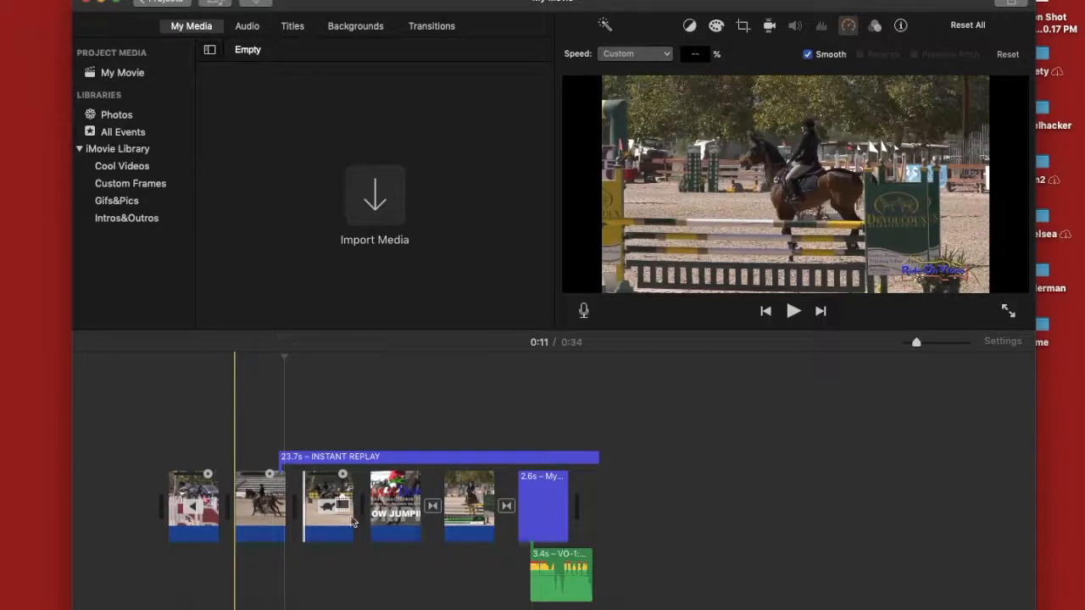
left_click(596, 459)
left_click_drag(596, 459, 355, 460)
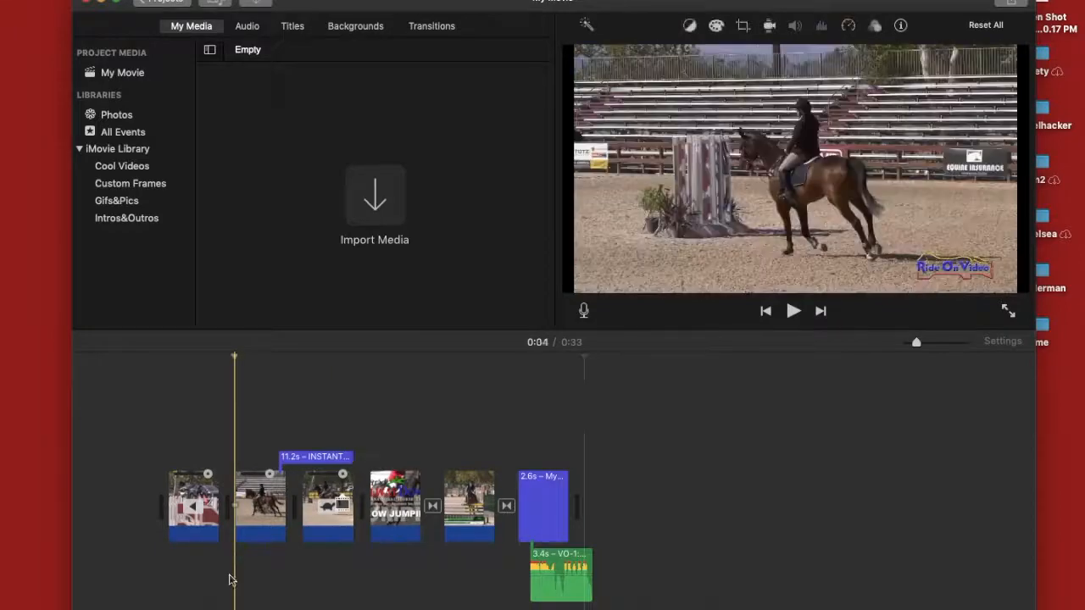
Play back the shortened replay from the second clip's start and try trimming the slow-motion segment's start slightly
key("space")
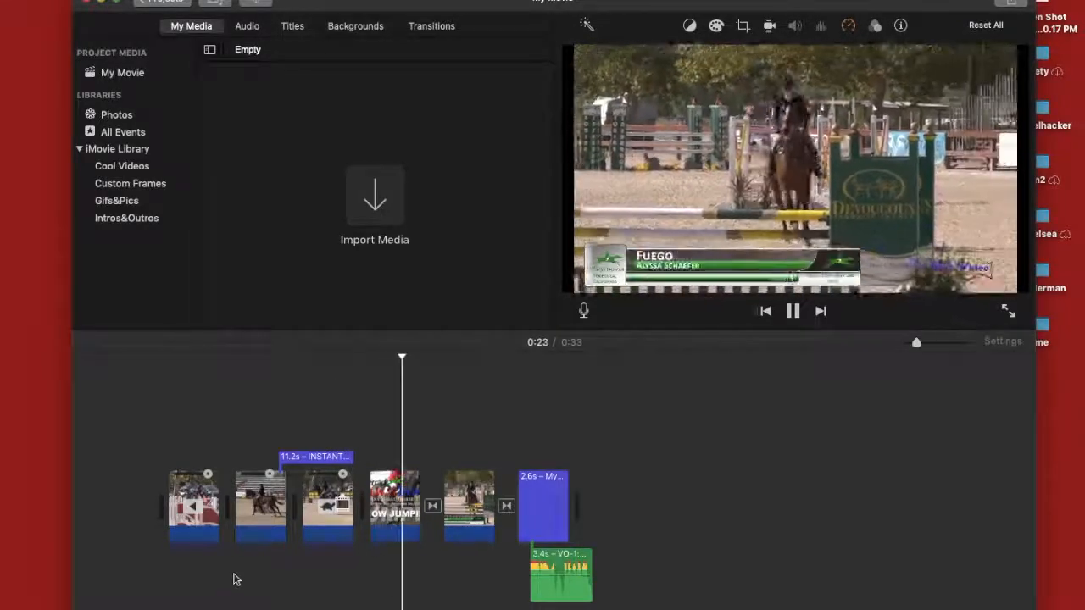
left_click(254, 534)
left_click(260, 530)
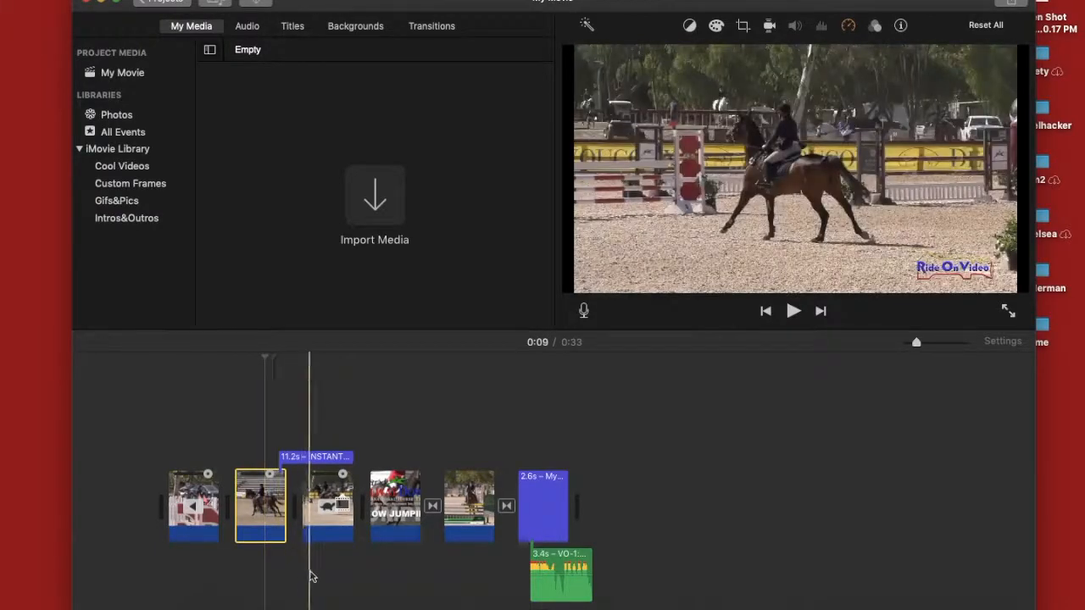
left_click(303, 506)
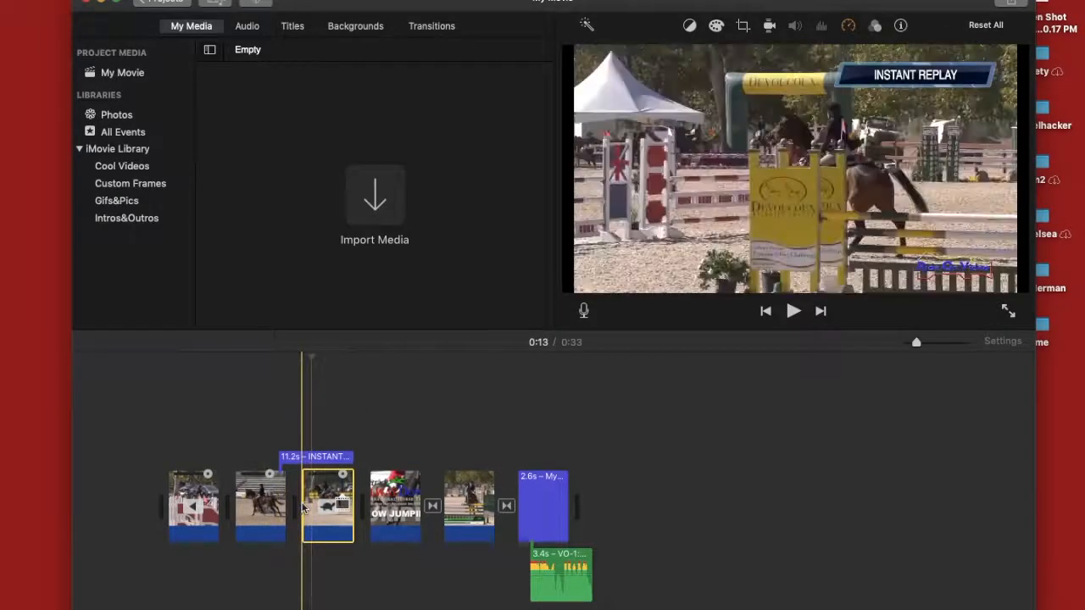
mouse_move(305, 506)
left_mouse_down()
mouse_move(273, 506)
mouse_move(315, 509)
left_mouse_up()
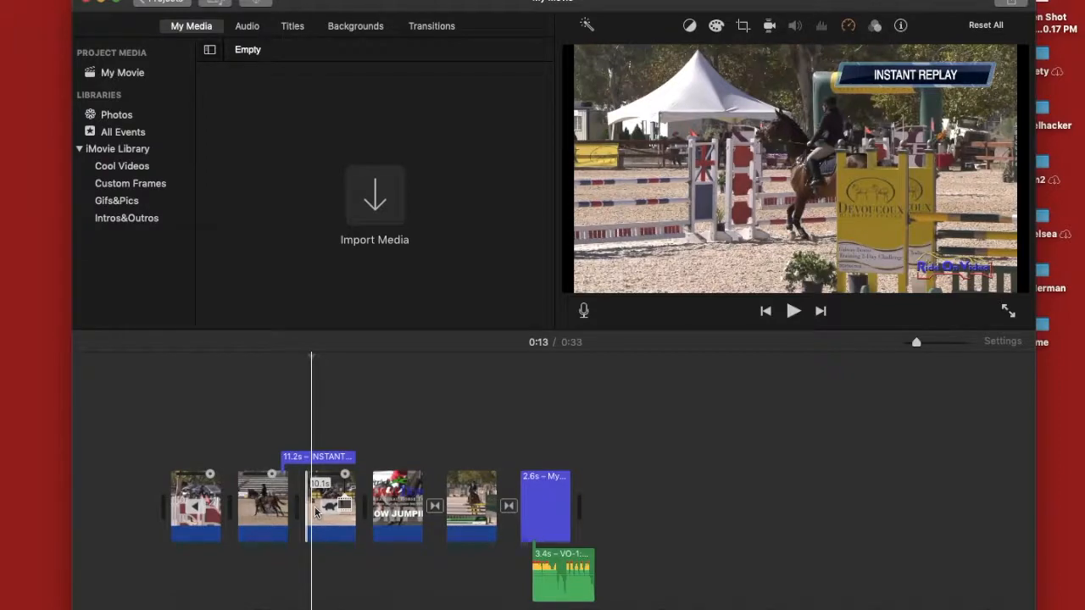
Apply a Fade to effect to the show jumping clip after the replay at about 0:23, and play back the result
left_click(402, 517)
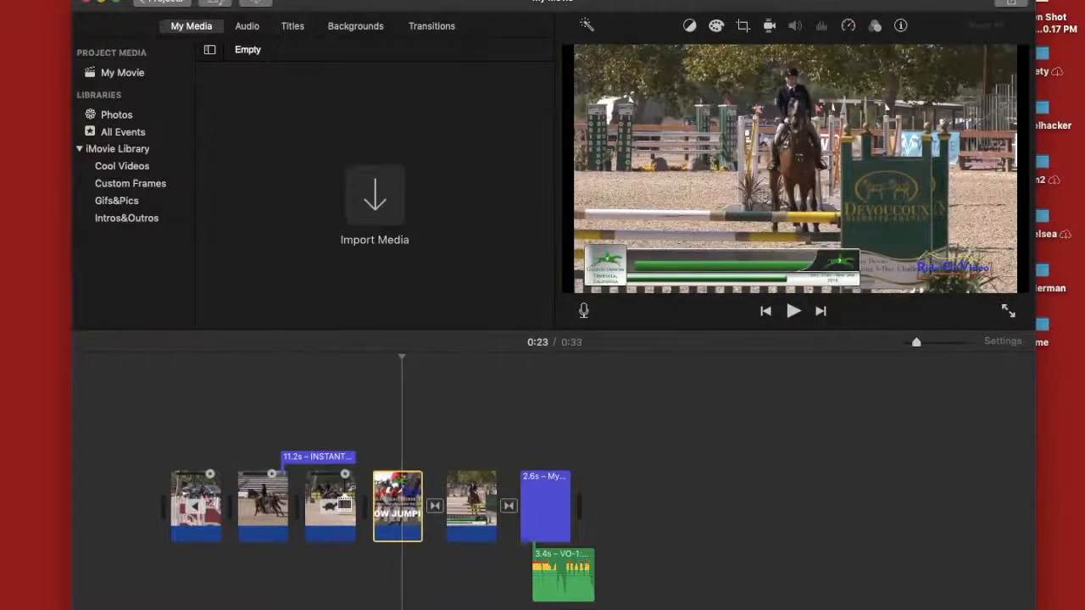
left_click(206, 1)
mouse_move(243, 10)
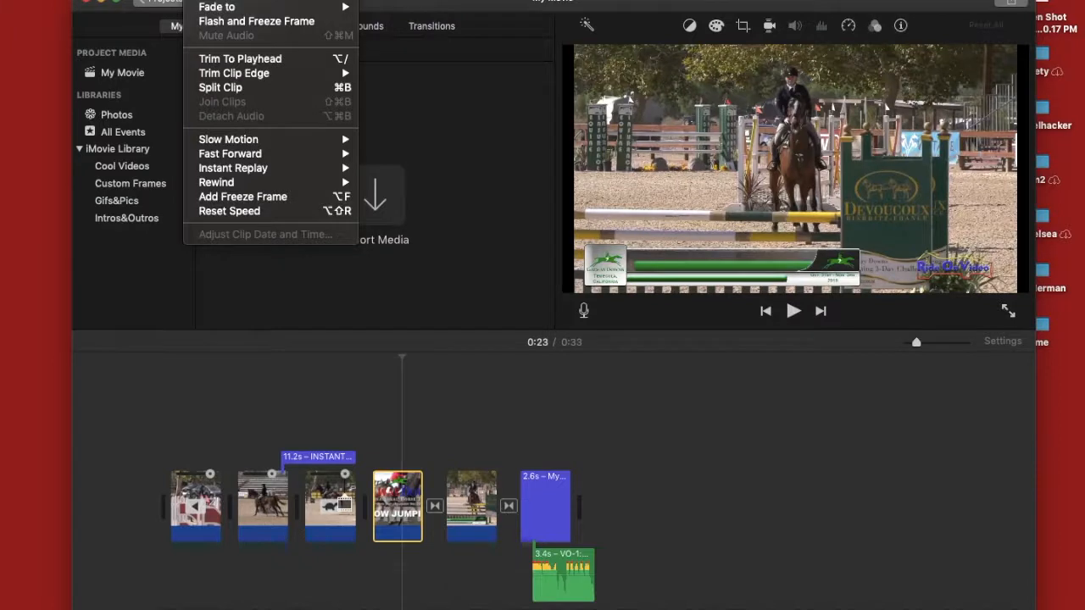
mouse_move(210, 9)
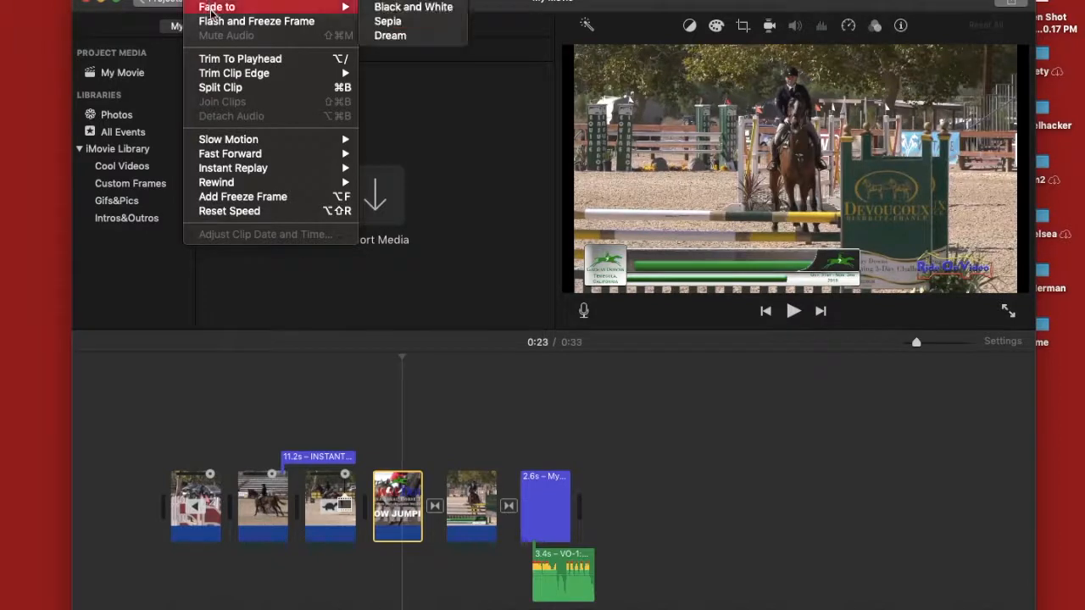
left_click(385, 9)
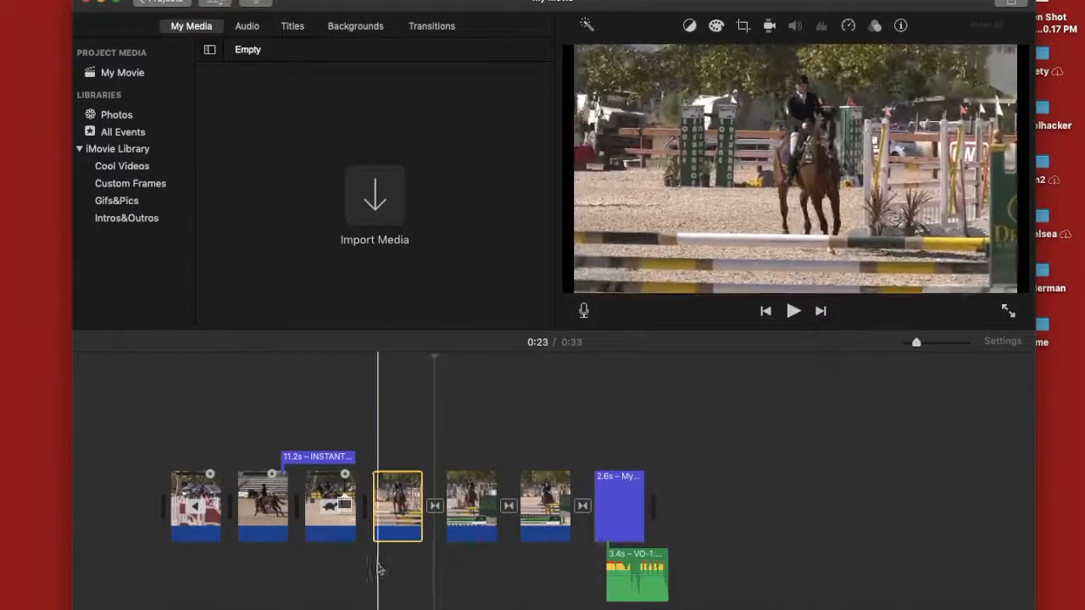
left_click(373, 565)
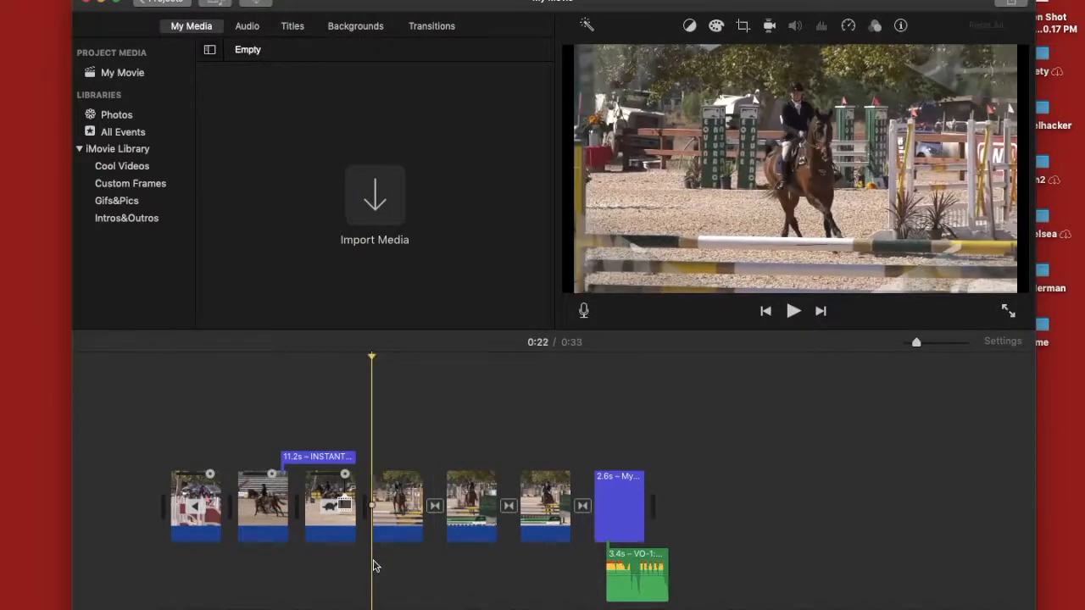
key("space")
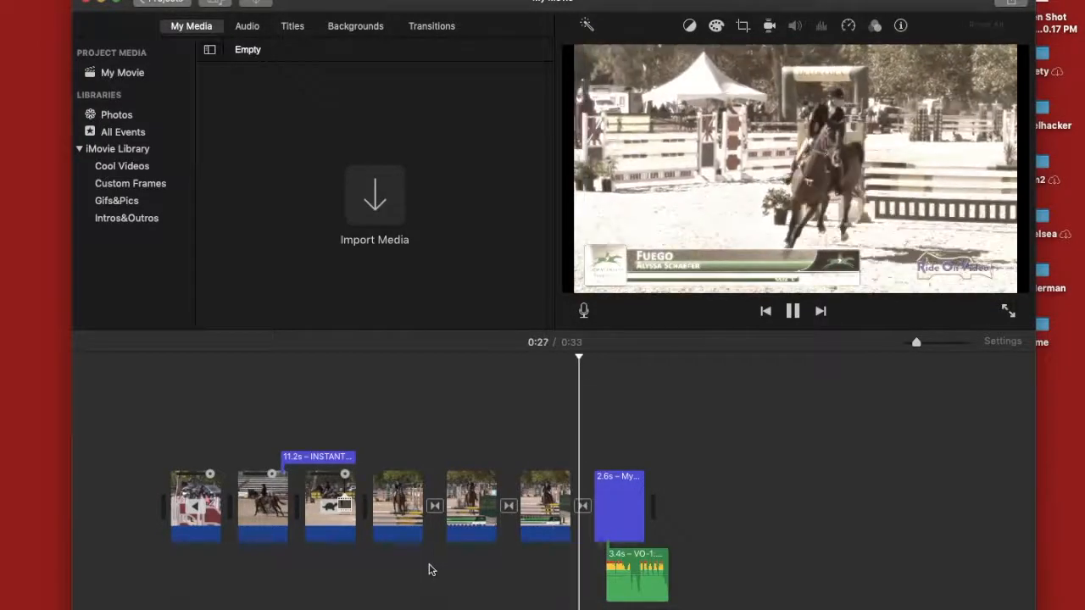
key("space")
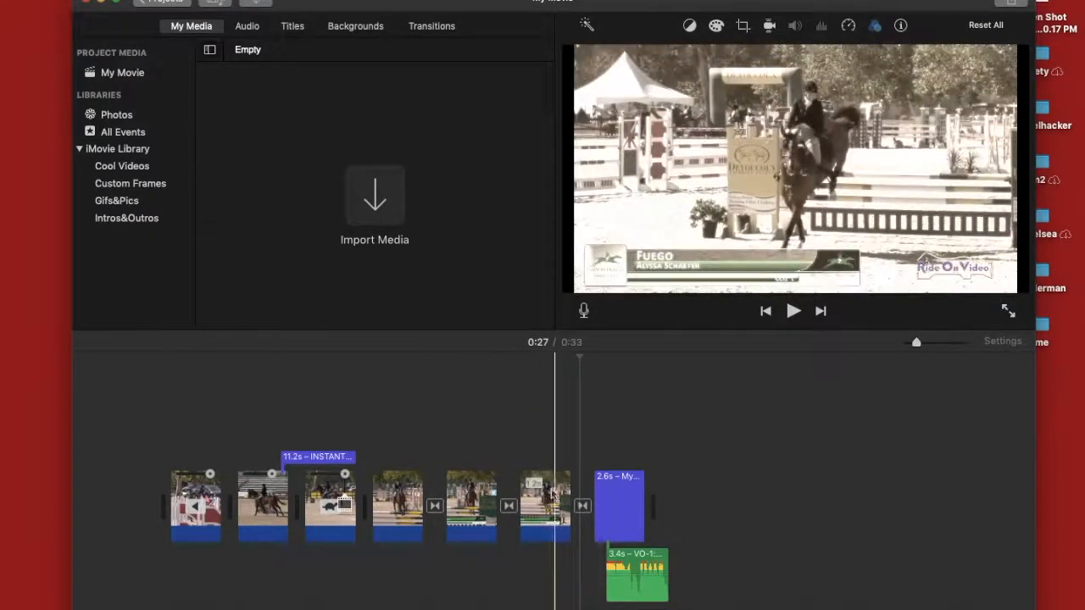
Delete the transition before the last faded segment and extend the end of the clip right after the slow-motion replay
left_click(508, 506)
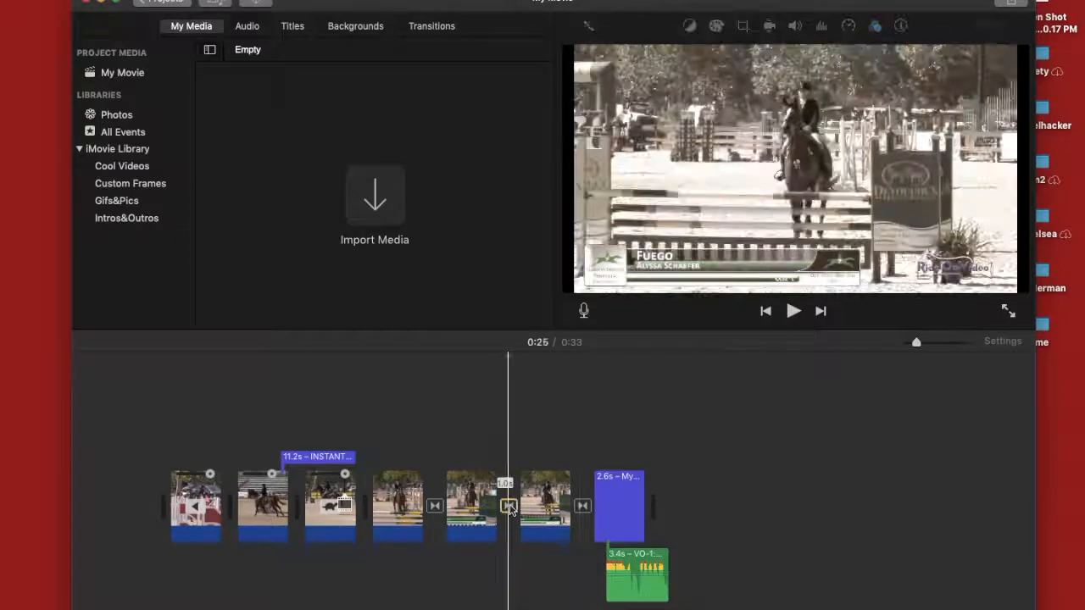
key("Delete")
left_click(435, 506)
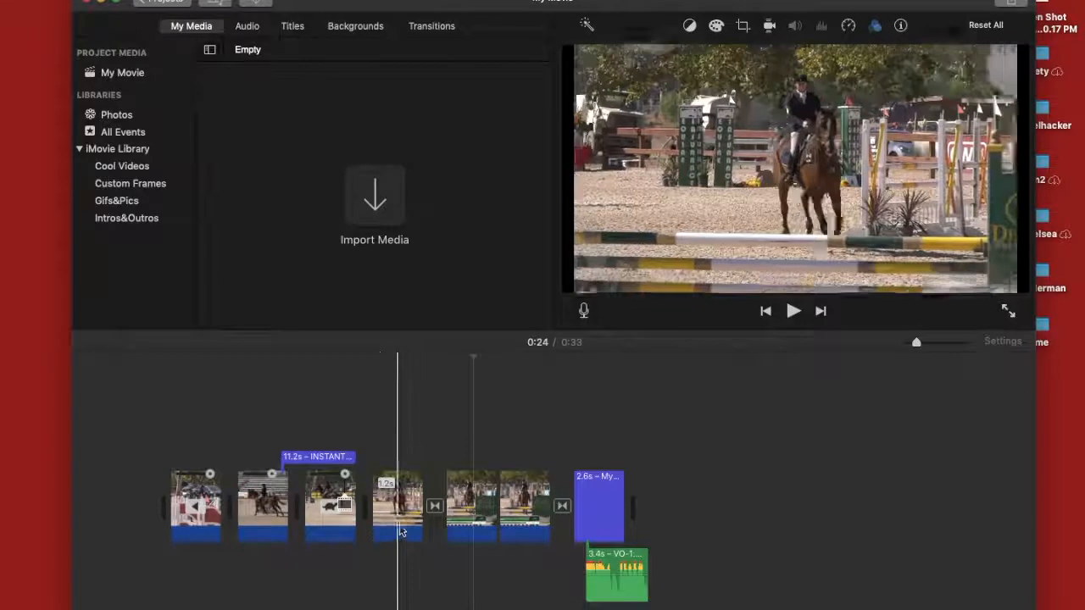
left_click(400, 519)
left_click_drag(421, 509, 486, 513)
left_click(443, 512)
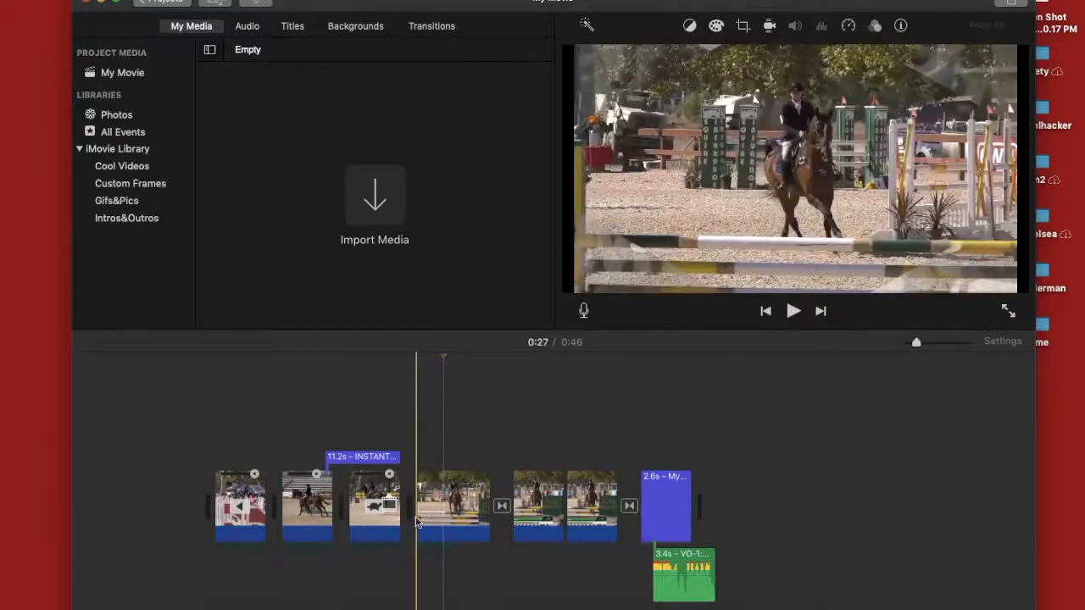
Apply a Fade to Black and White effect at about 0:27 in the clip right after the slow-motion replay
key("space")
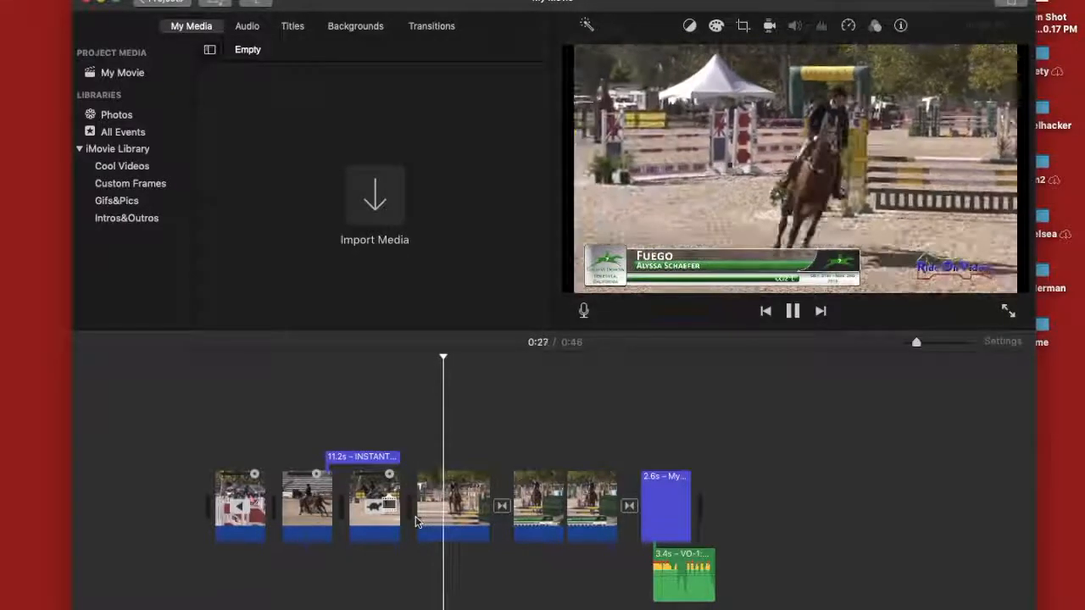
key("space")
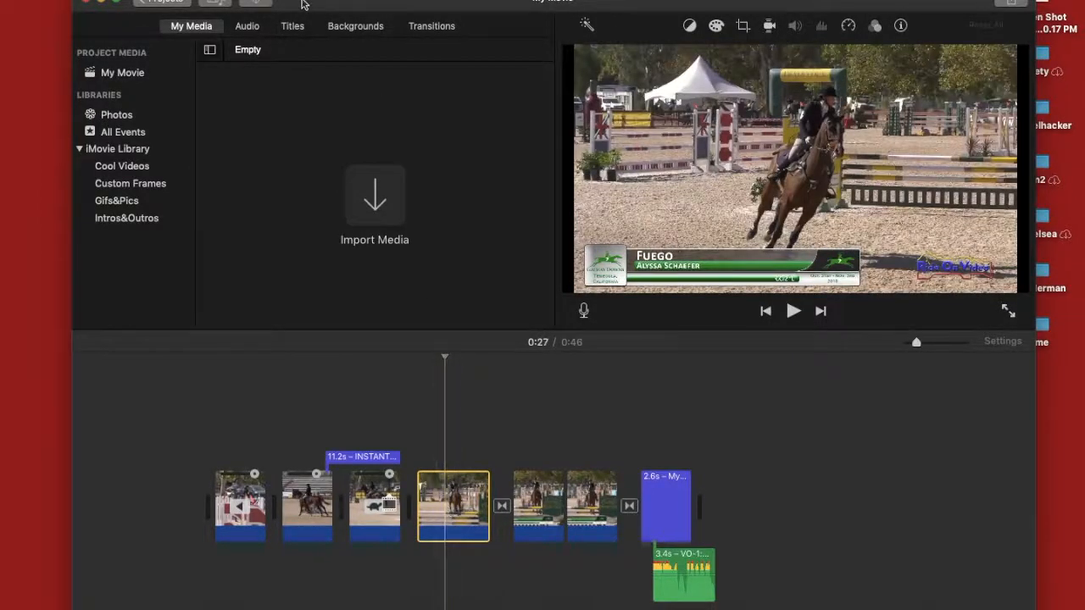
left_click(212, 0)
mouse_move(229, 7)
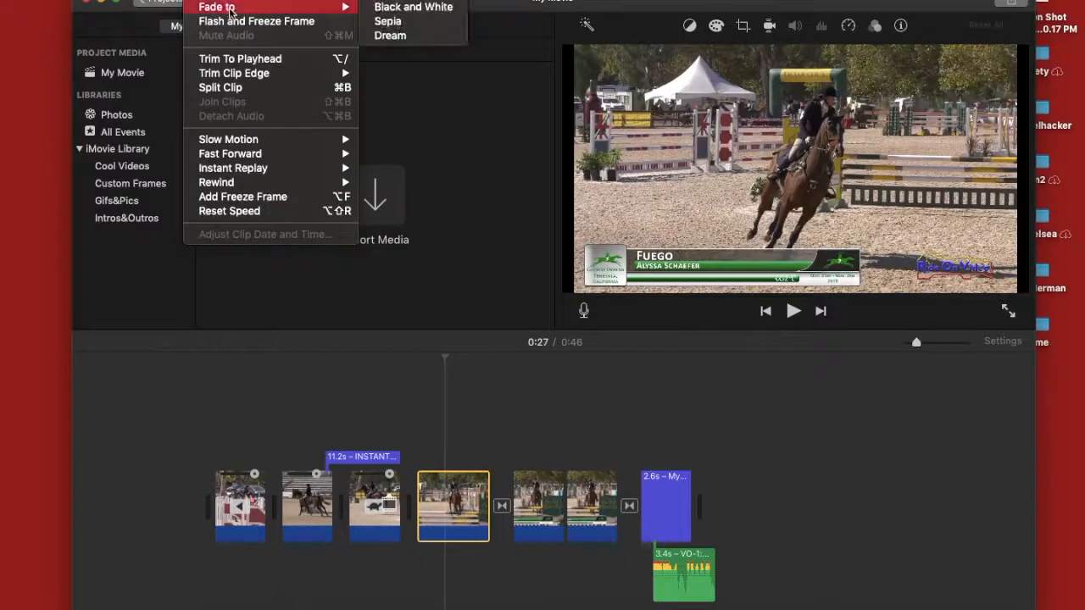
left_click(490, 421)
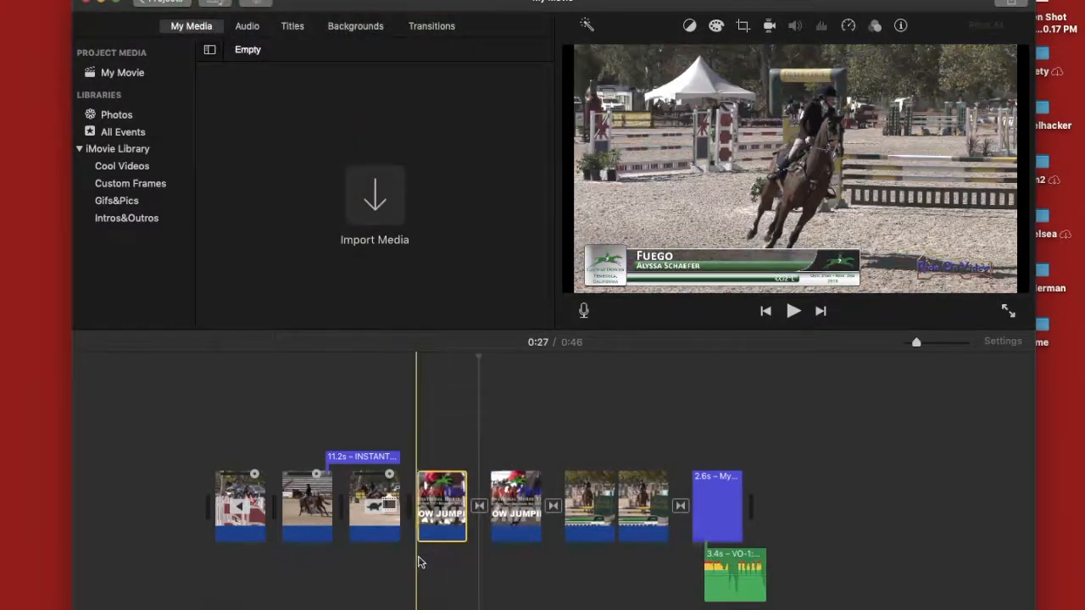
Play back the faded clip from its start and pause at about 0:33 in the segment after the new transition
left_click(418, 562)
key("space")
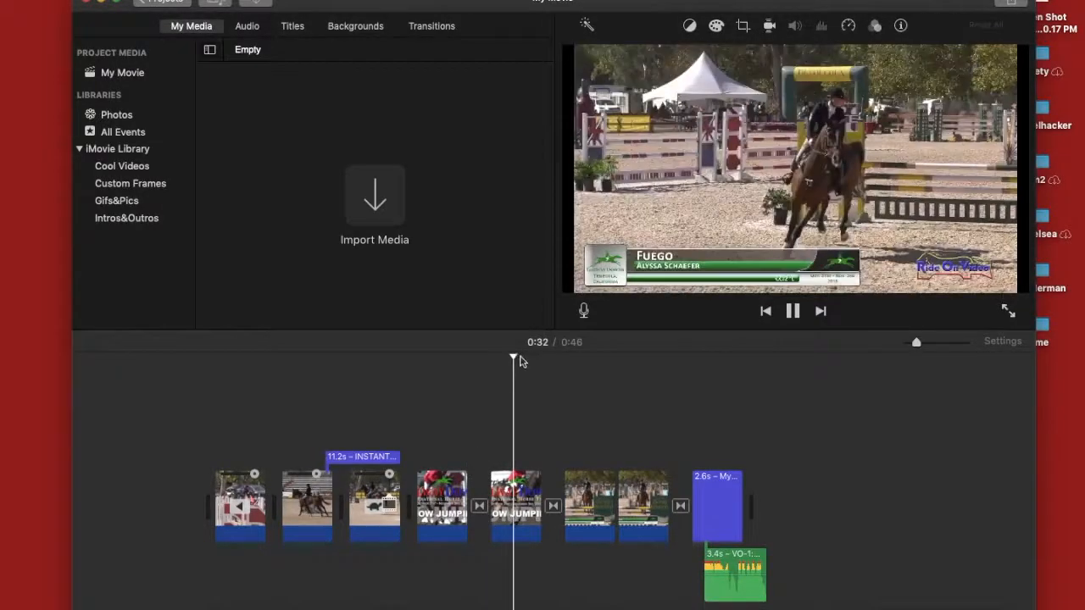
left_click(469, 369)
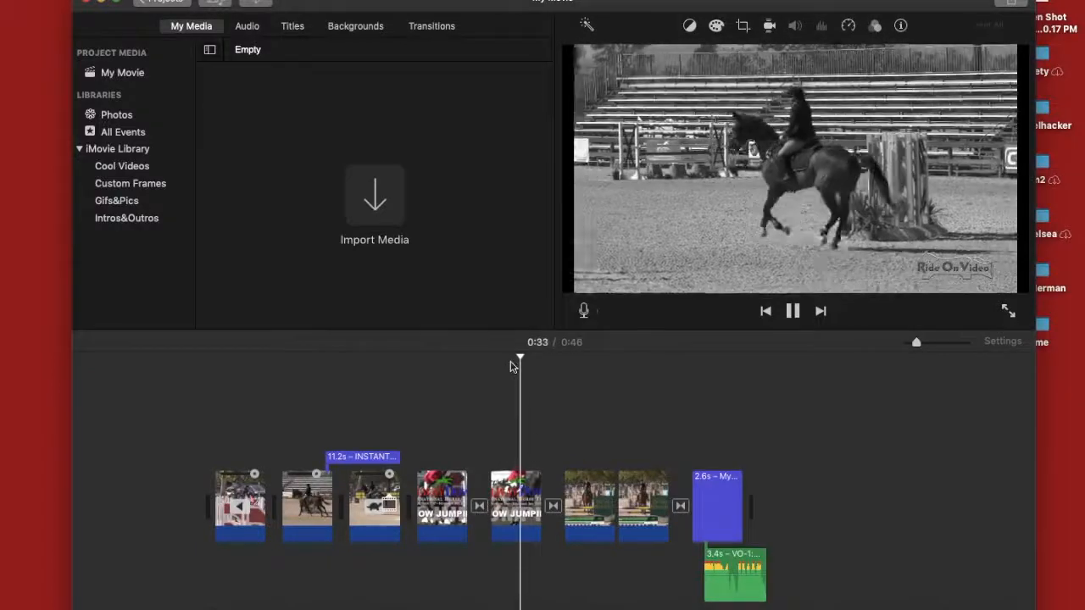
key("space")
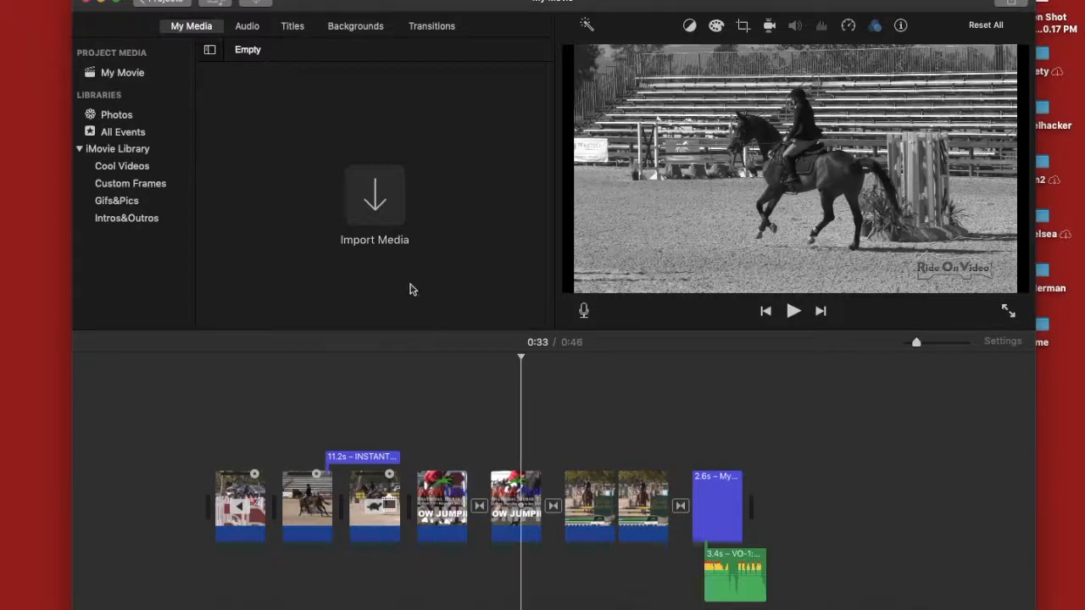
left_click(209, 0)
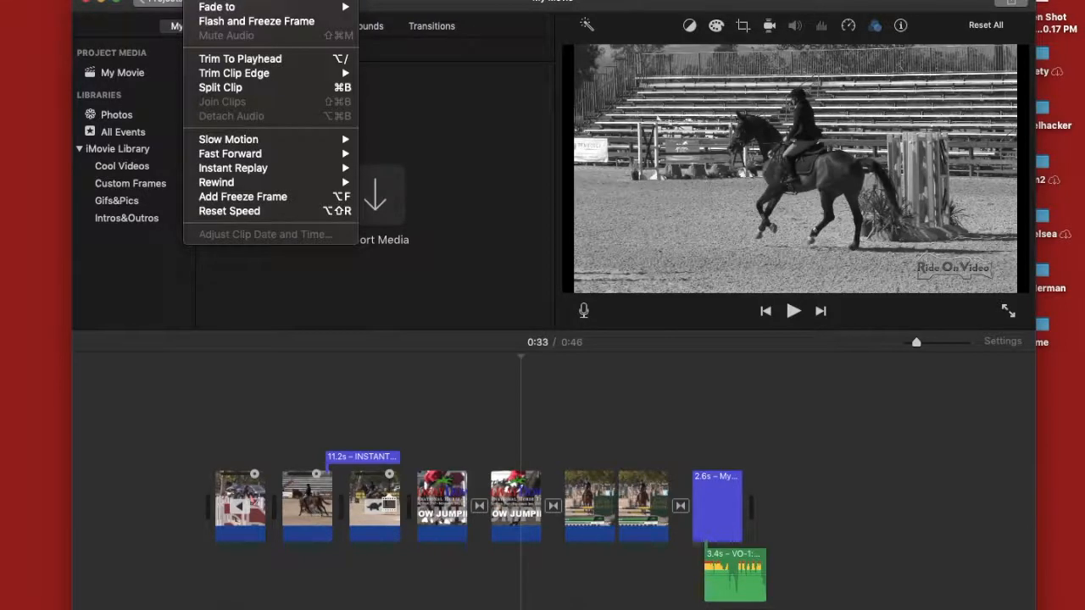
key("Escape")
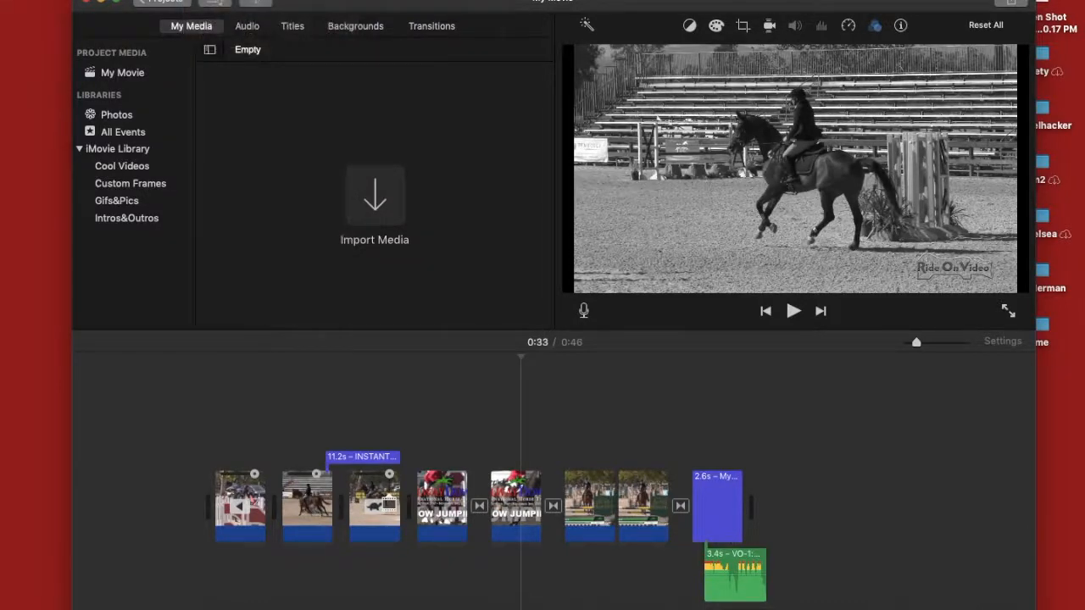